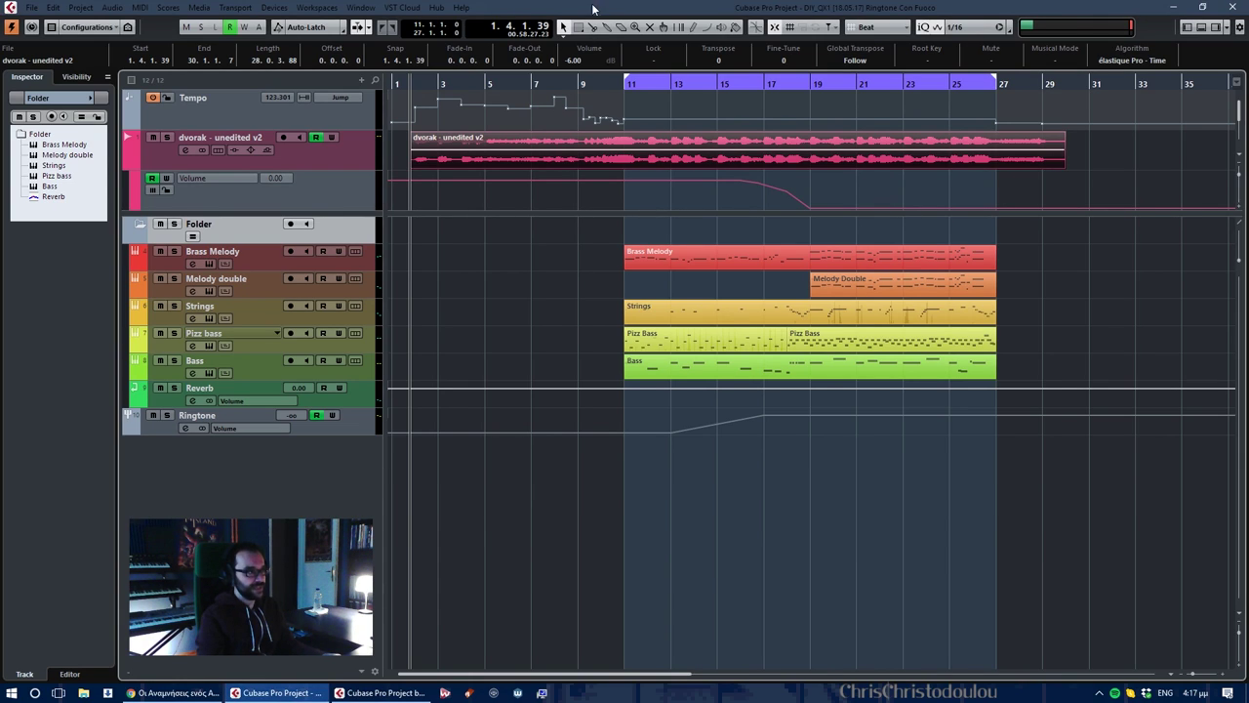
Step: Select the dvorak audio event and play the project from the start
left_click(464, 166)
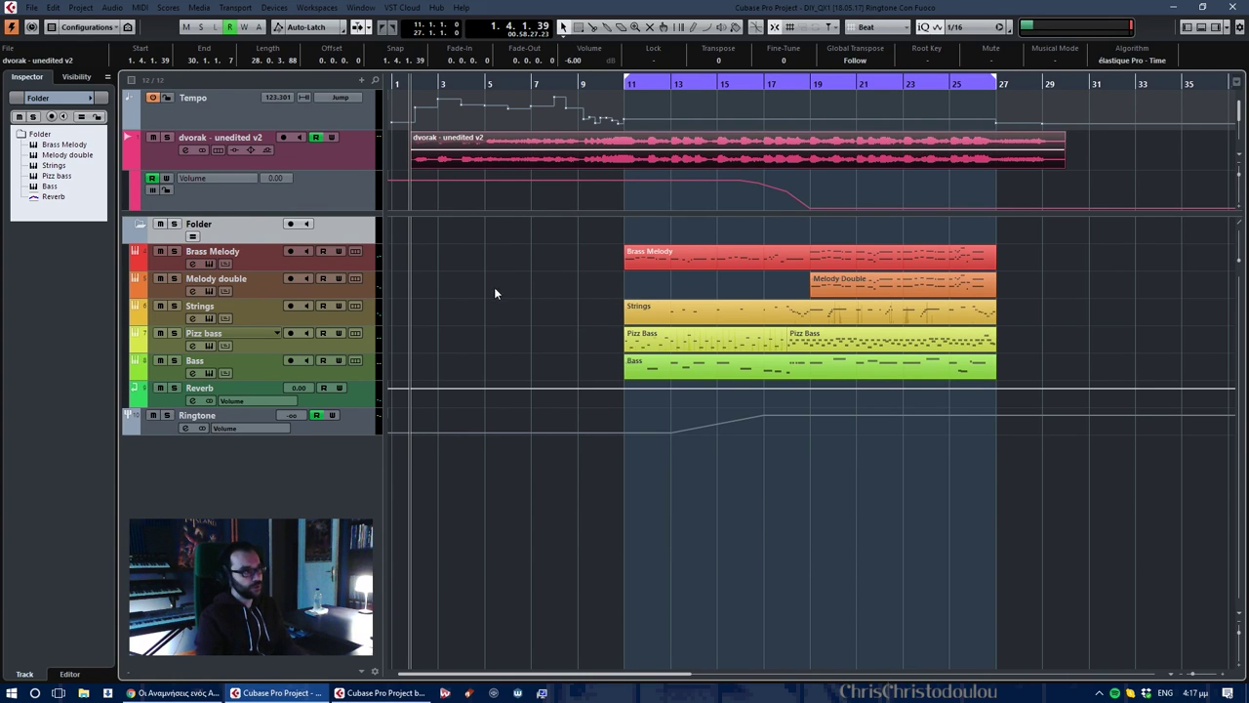
left_click(432, 158)
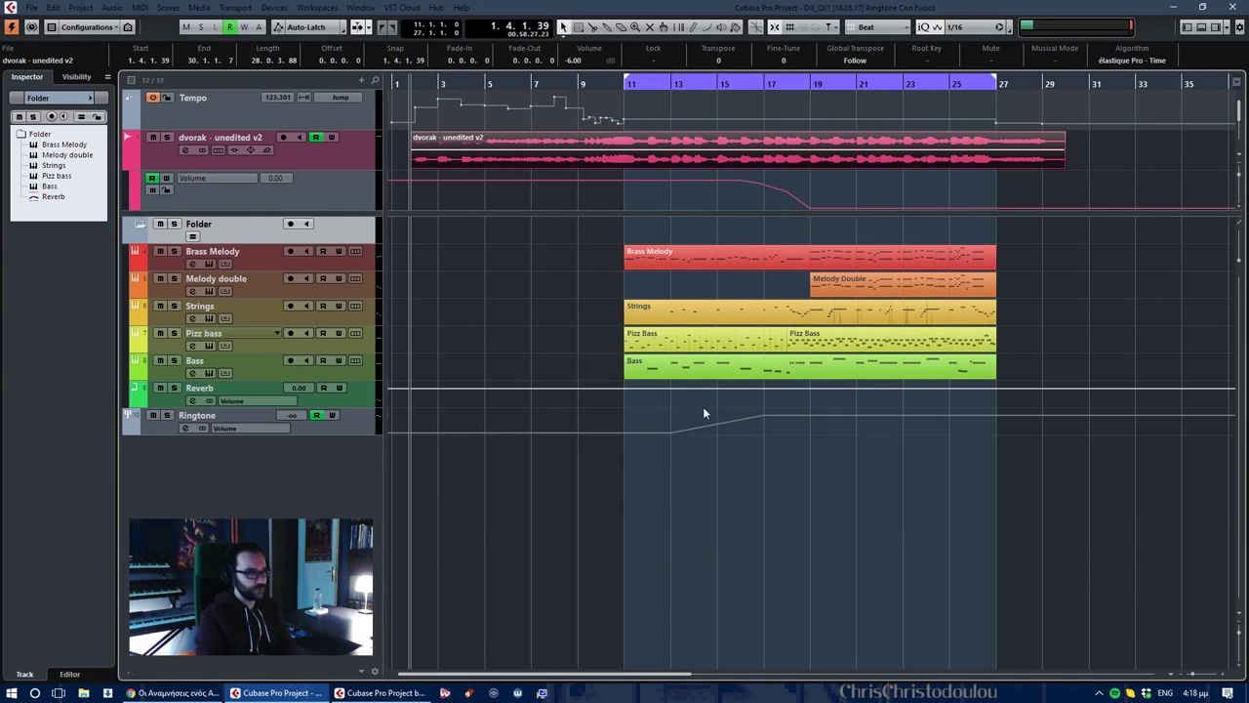
key("space")
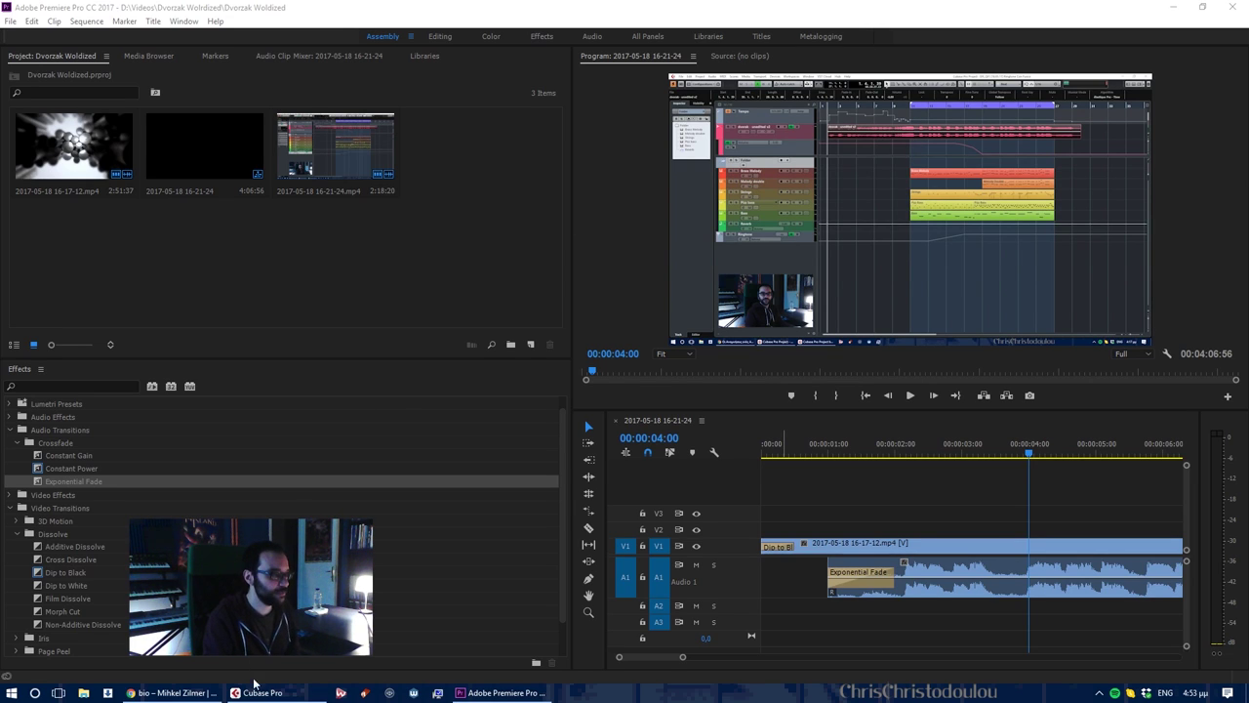
Step: Switch to Google Chrome showing the composer's biography page
left_click(171, 693)
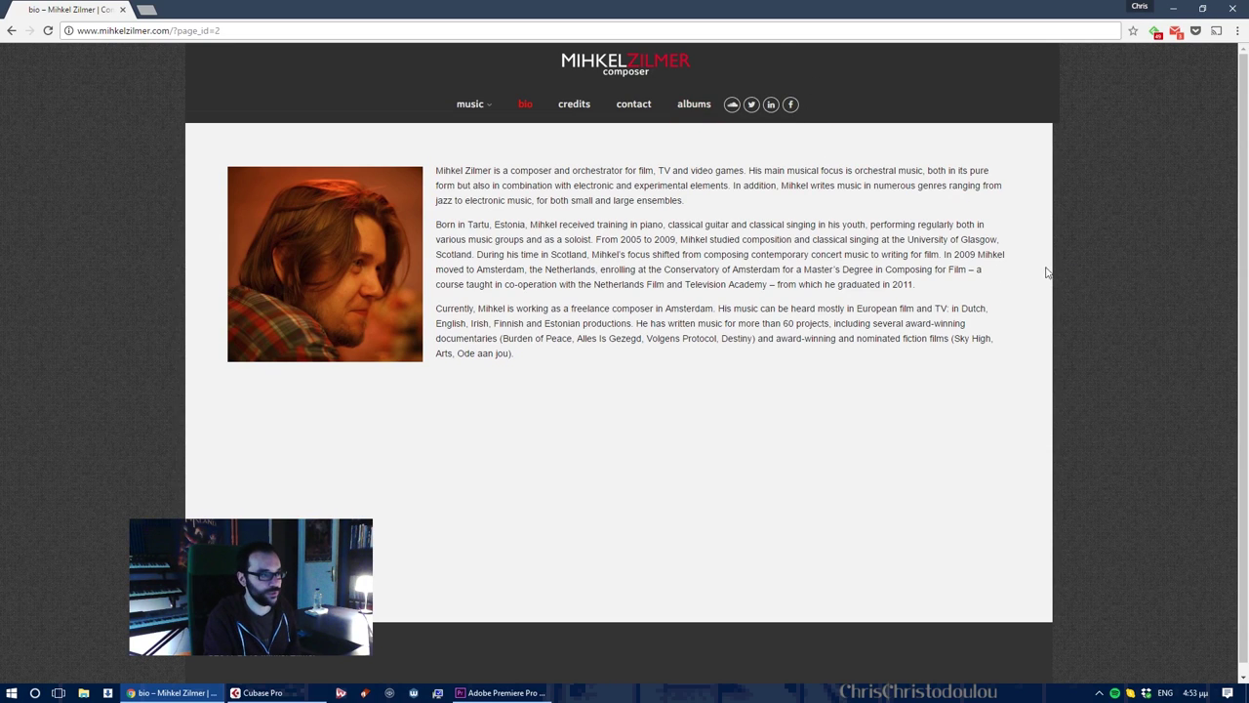
Step: Go to the website's music page with the Orchestral and Indie film players
left_click(467, 104)
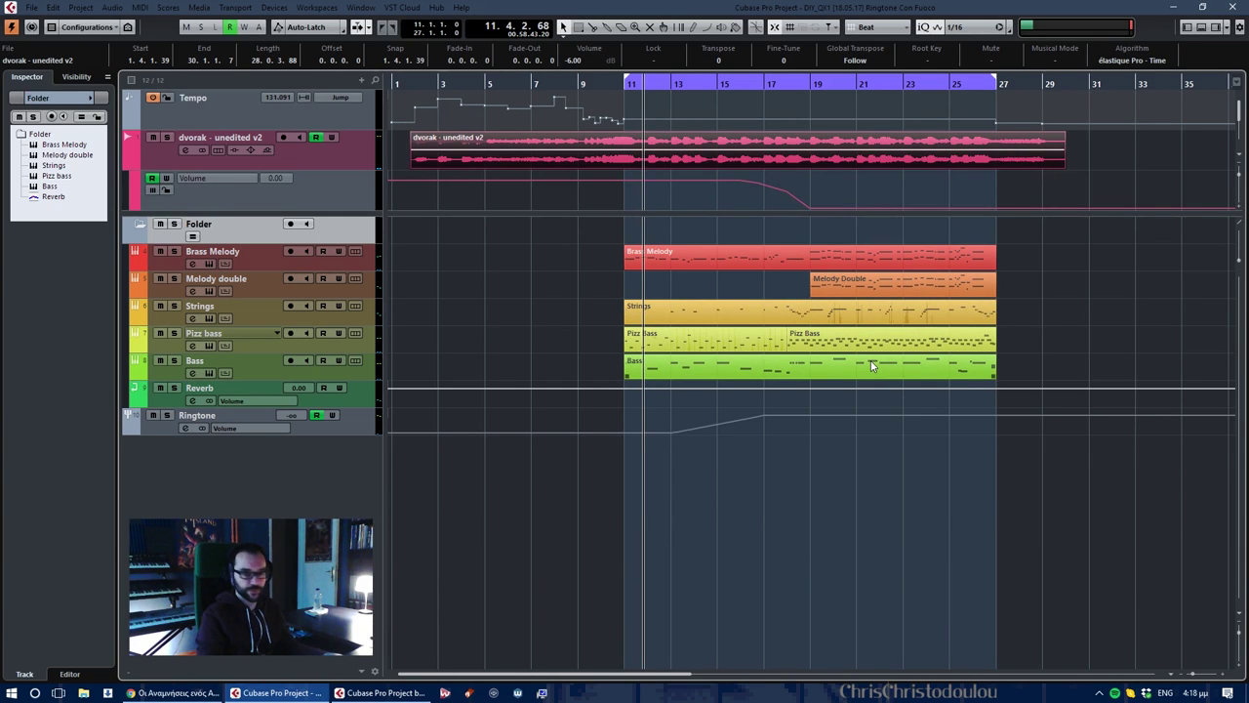
Step: Shift the left locator from bar 11 to bar 19, play, and open Ringtone's Channel Settings
left_click(800, 314)
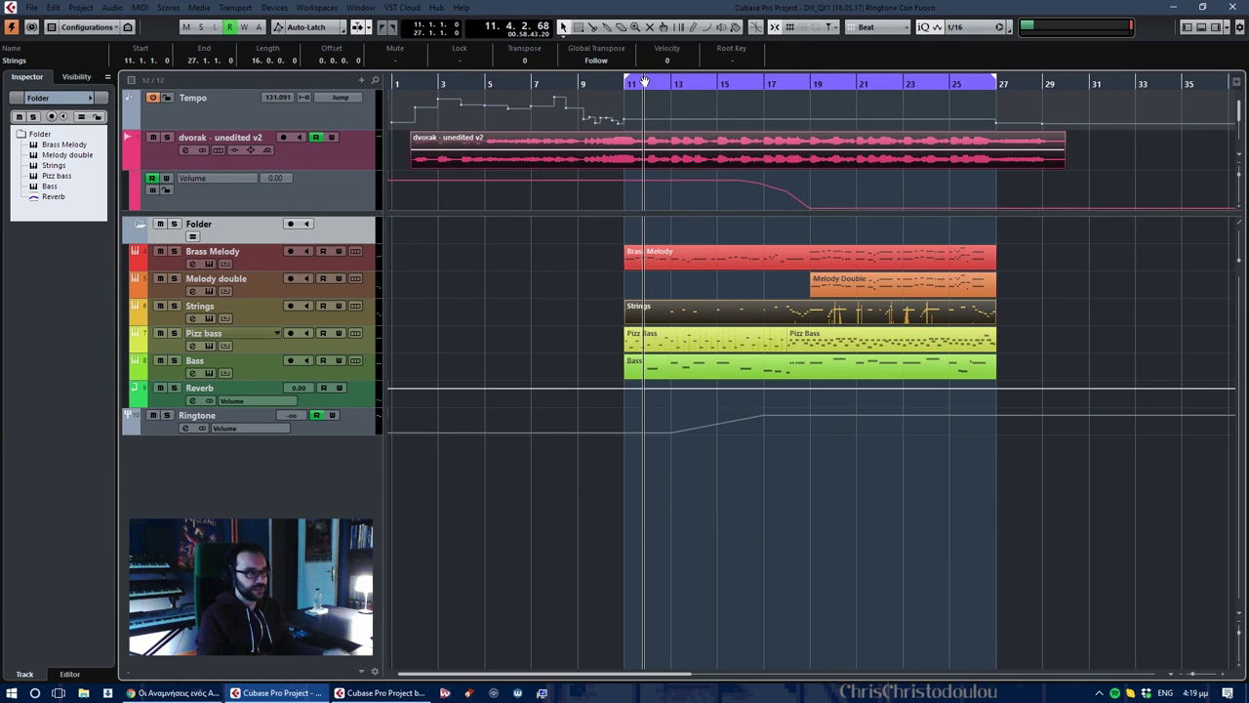
left_click_drag(626, 82, 813, 84)
left_click(813, 84)
key("space")
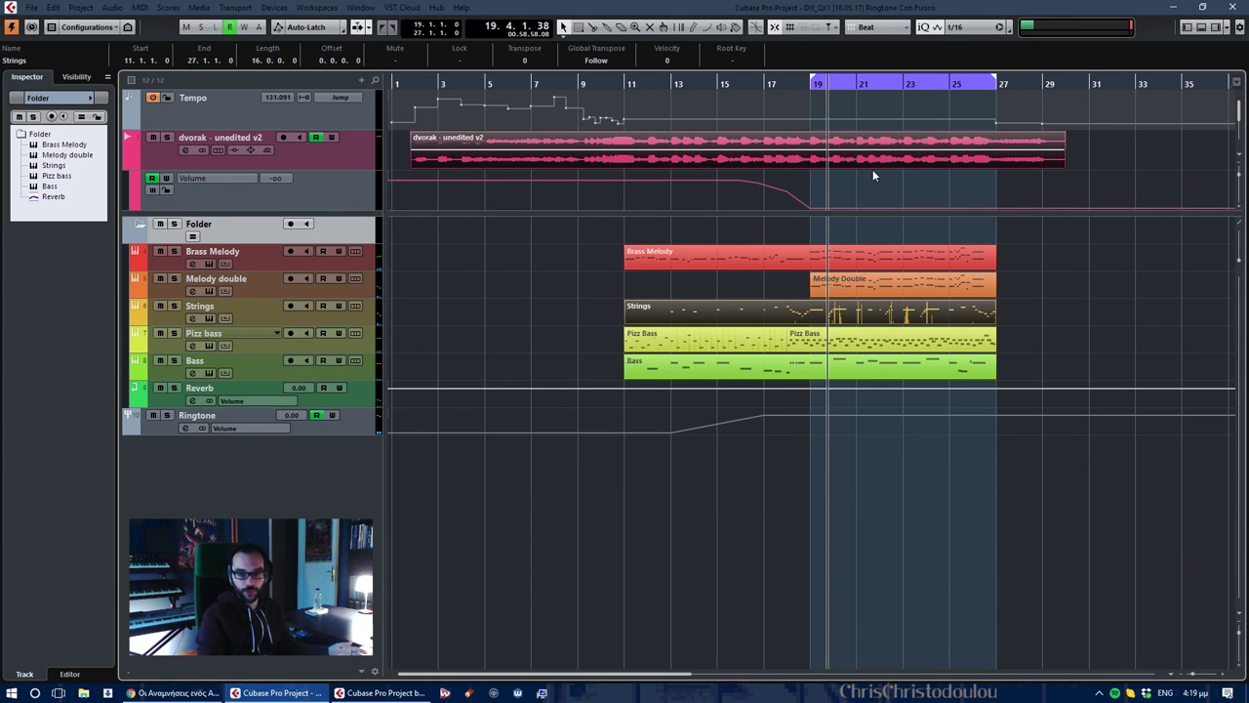
left_click(368, 420)
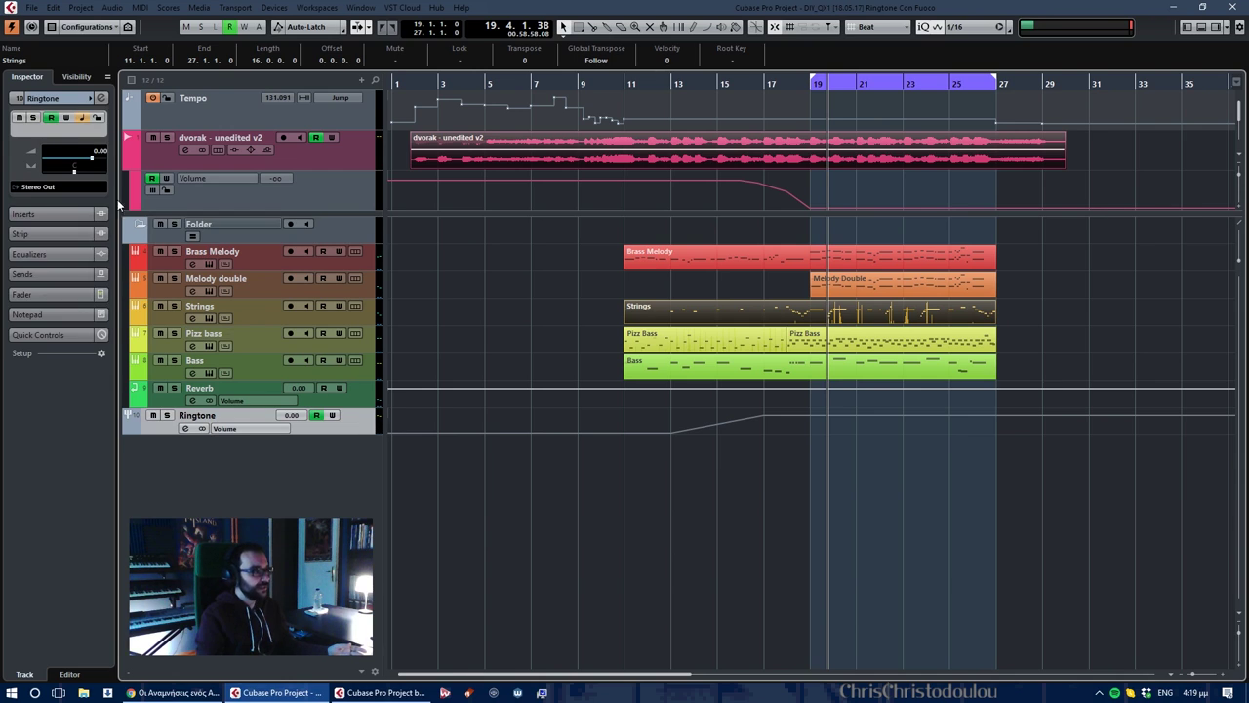
left_click(102, 98)
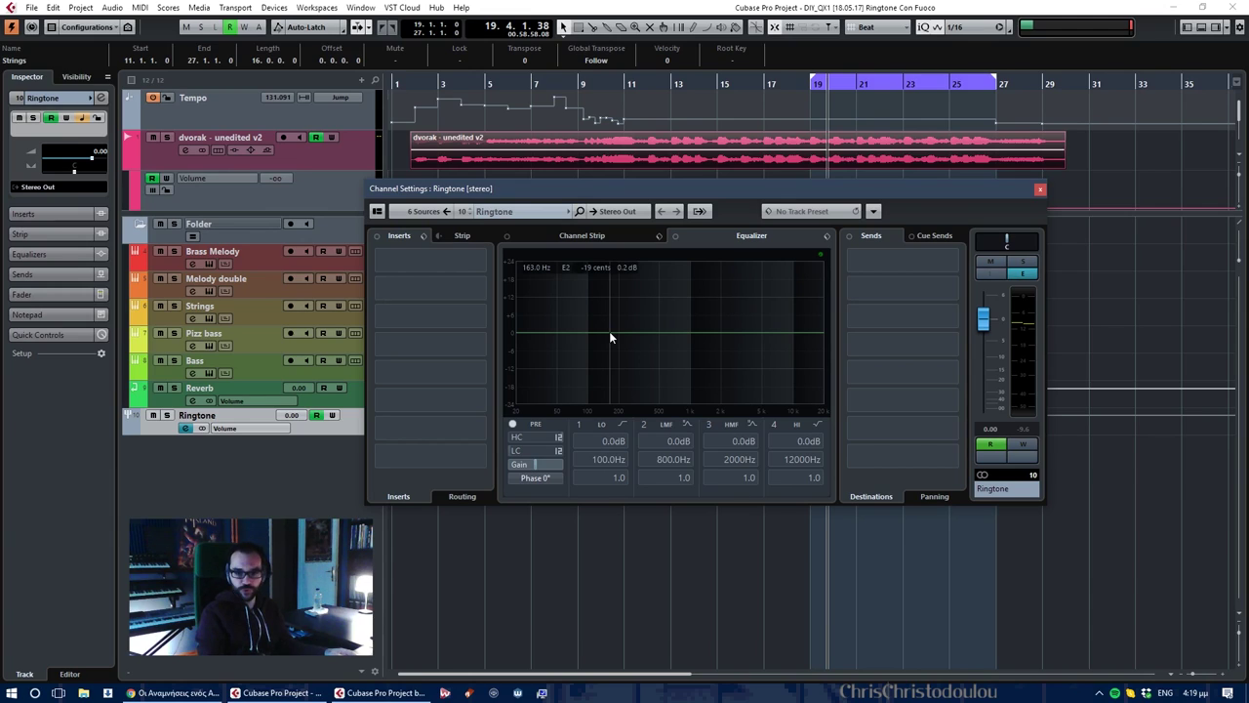
Step: Load Speaker_x64 into the Ringtone track's first insert and play through it
left_click(465, 261)
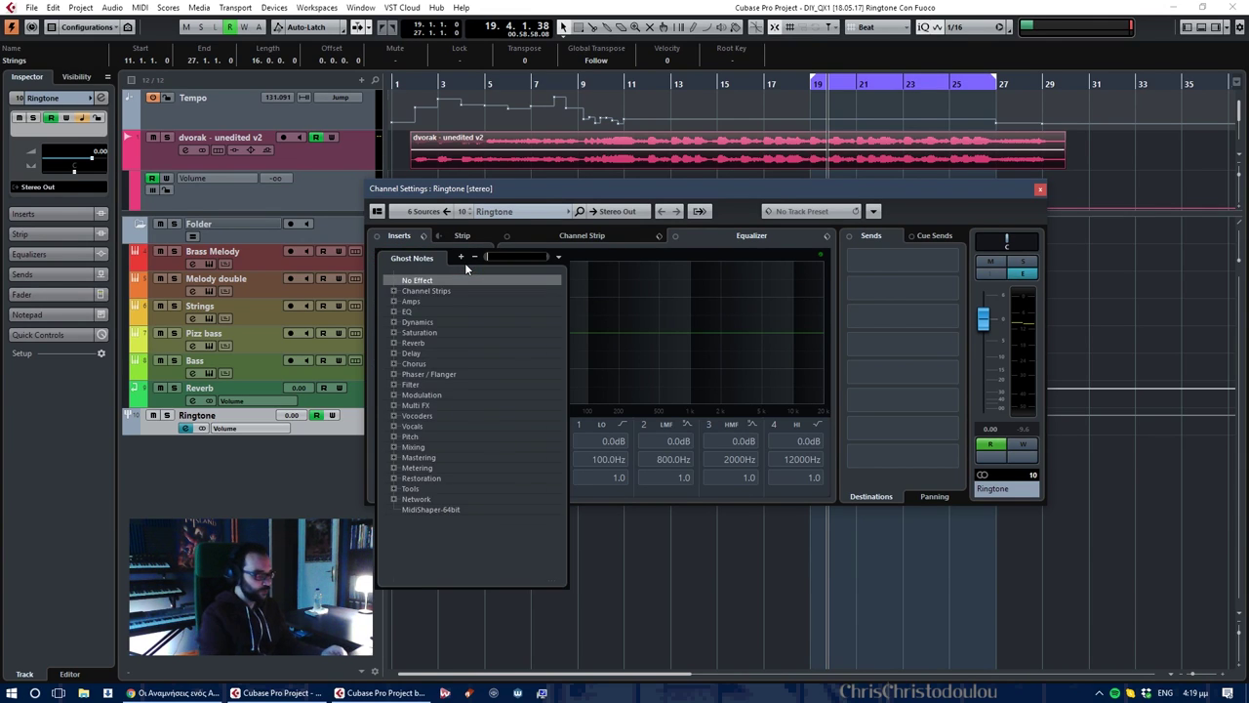
type("spe")
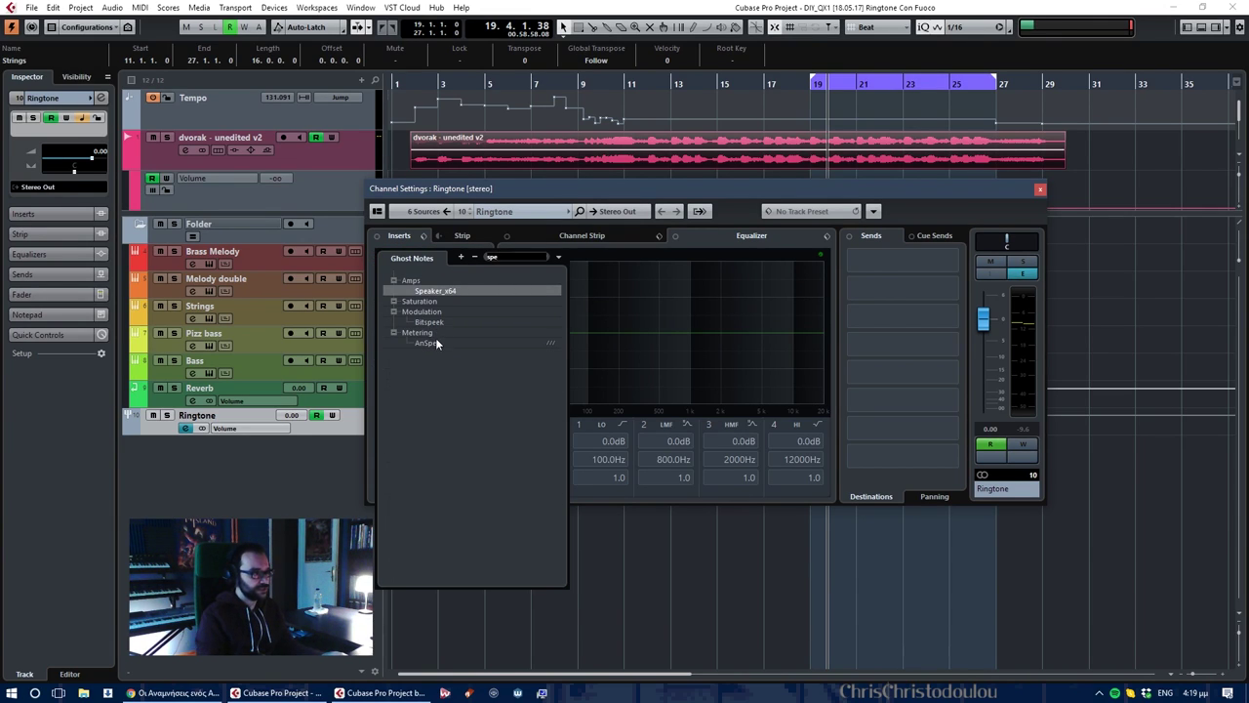
key("Escape")
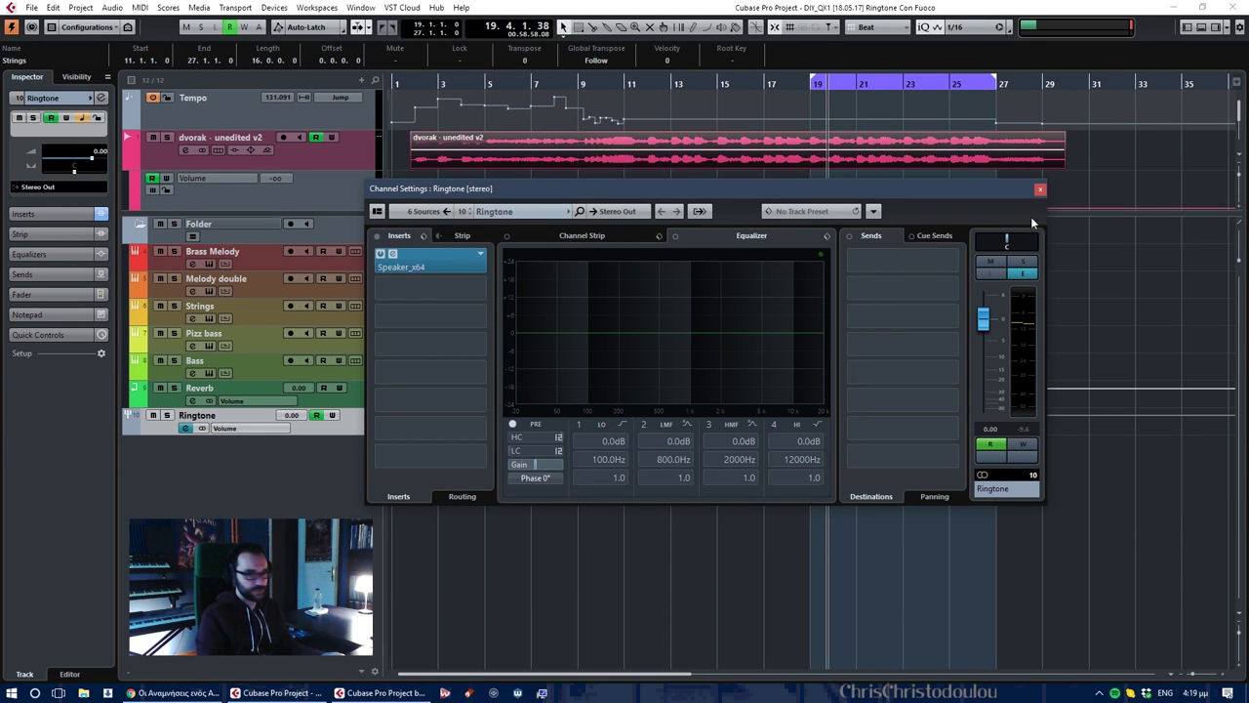
left_click_drag(596, 171, 493, 173)
key("space")
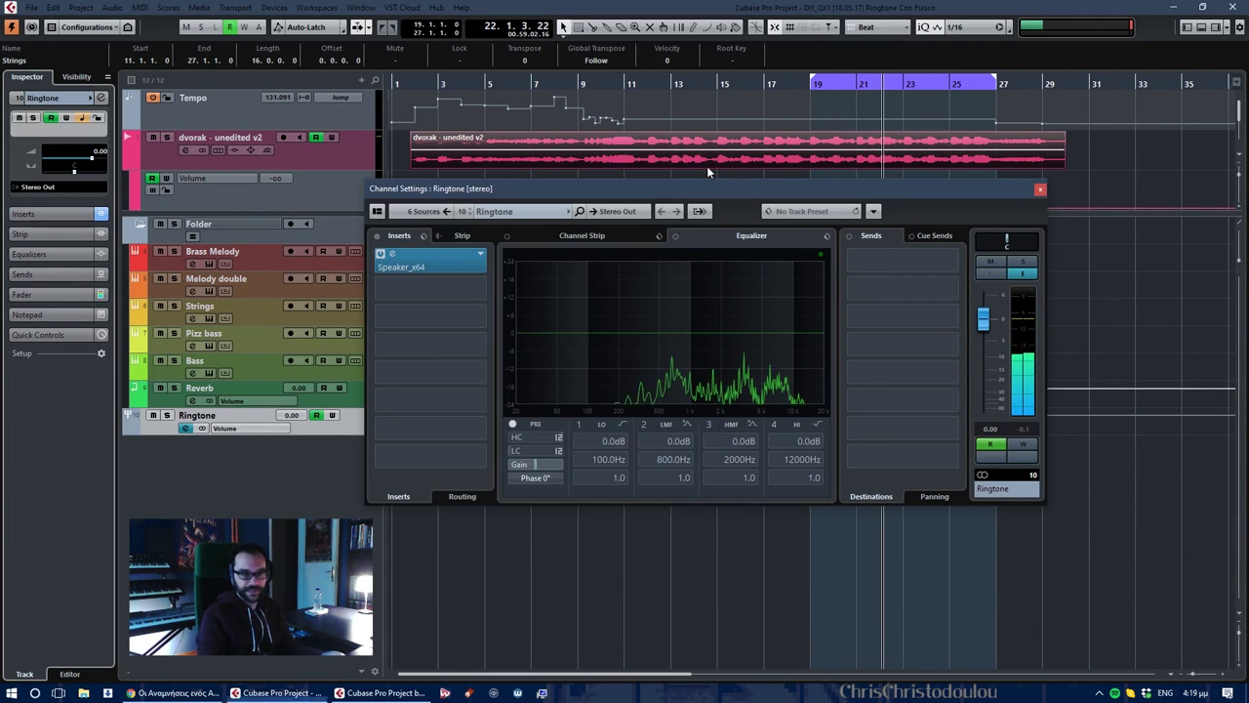
Step: Set the first insert back to No Effect and close the Channel Settings window
left_click(705, 170)
left_click(481, 254)
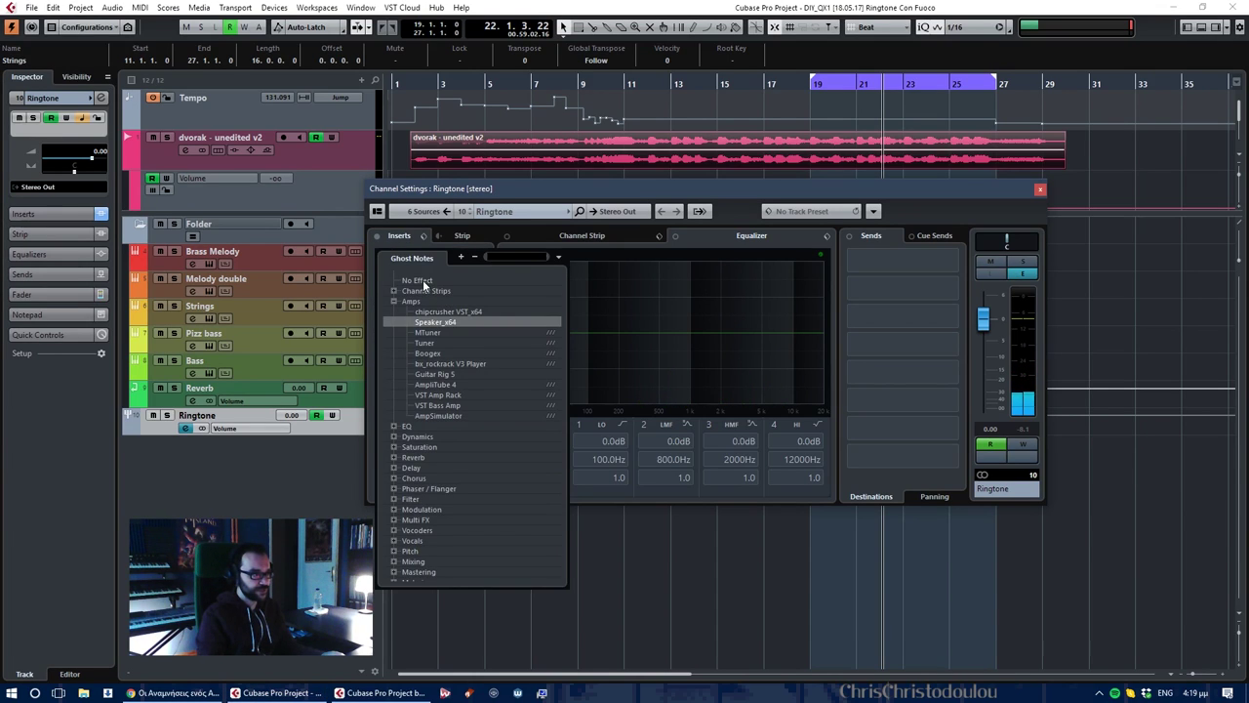
left_click(405, 277)
left_click(1041, 188)
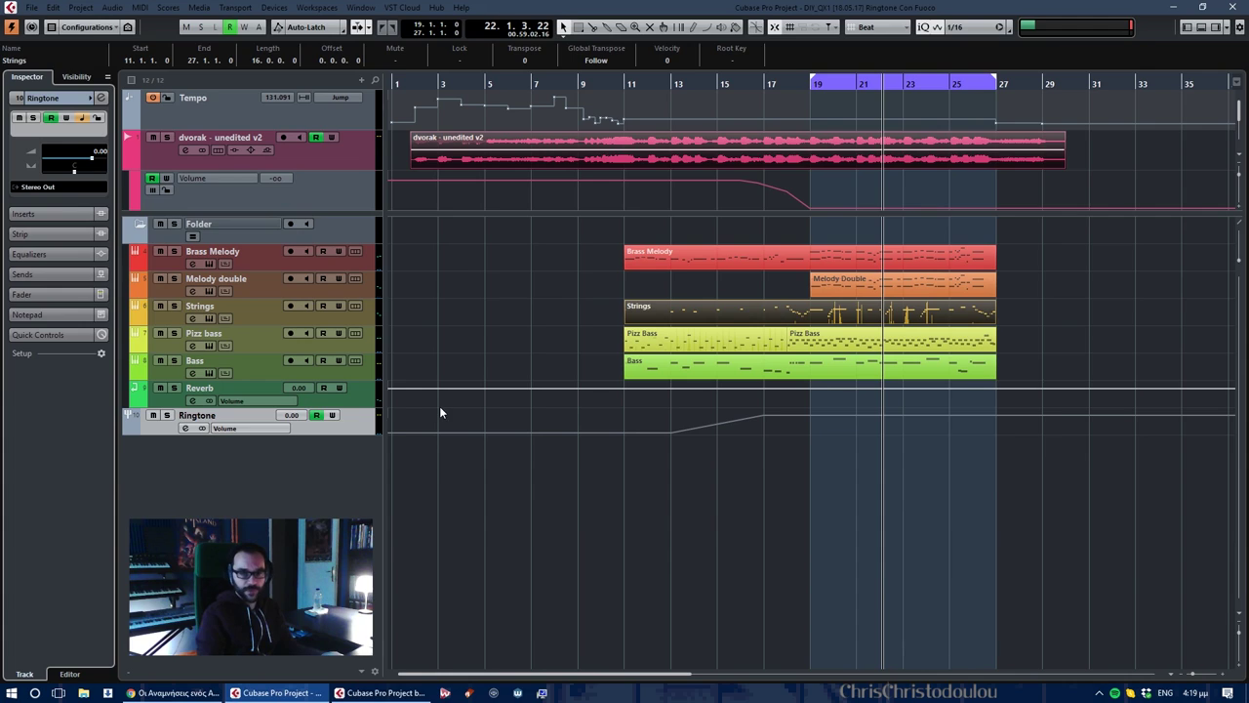
Step: Select all five folder parts and set the locators to them, spanning bars 11–27
left_click(851, 289)
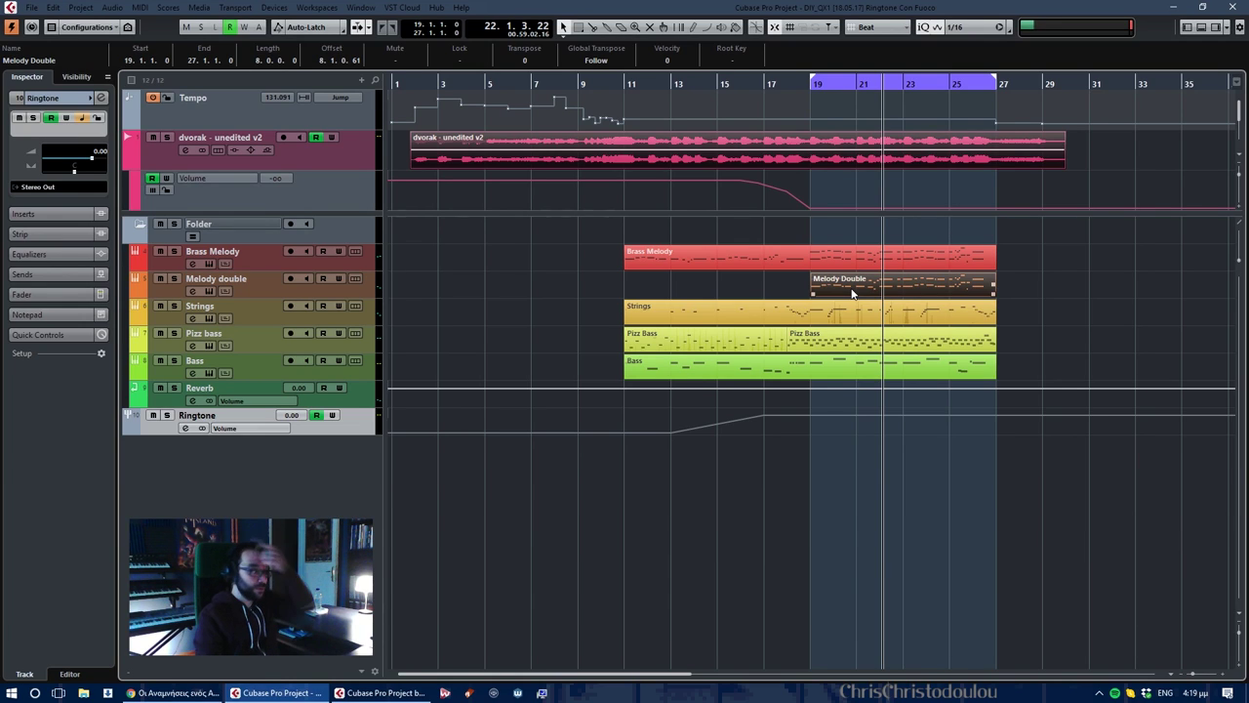
left_click_drag(1021, 259, 752, 375)
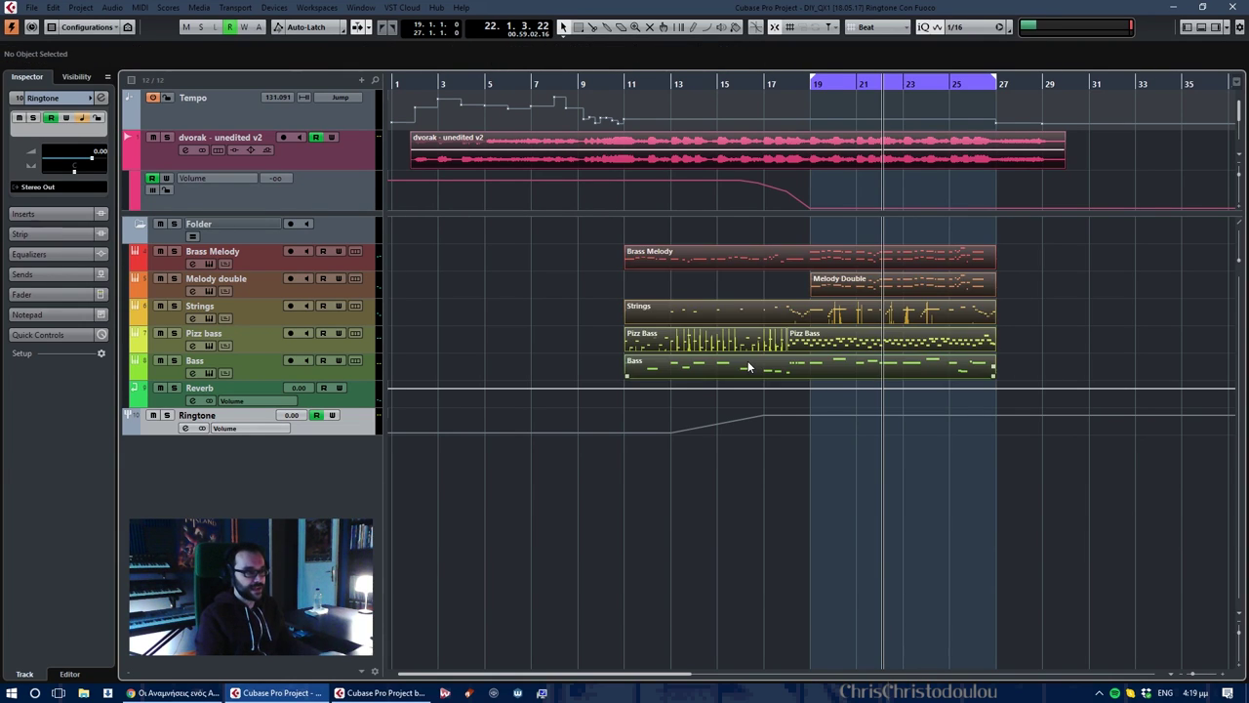
key("p")
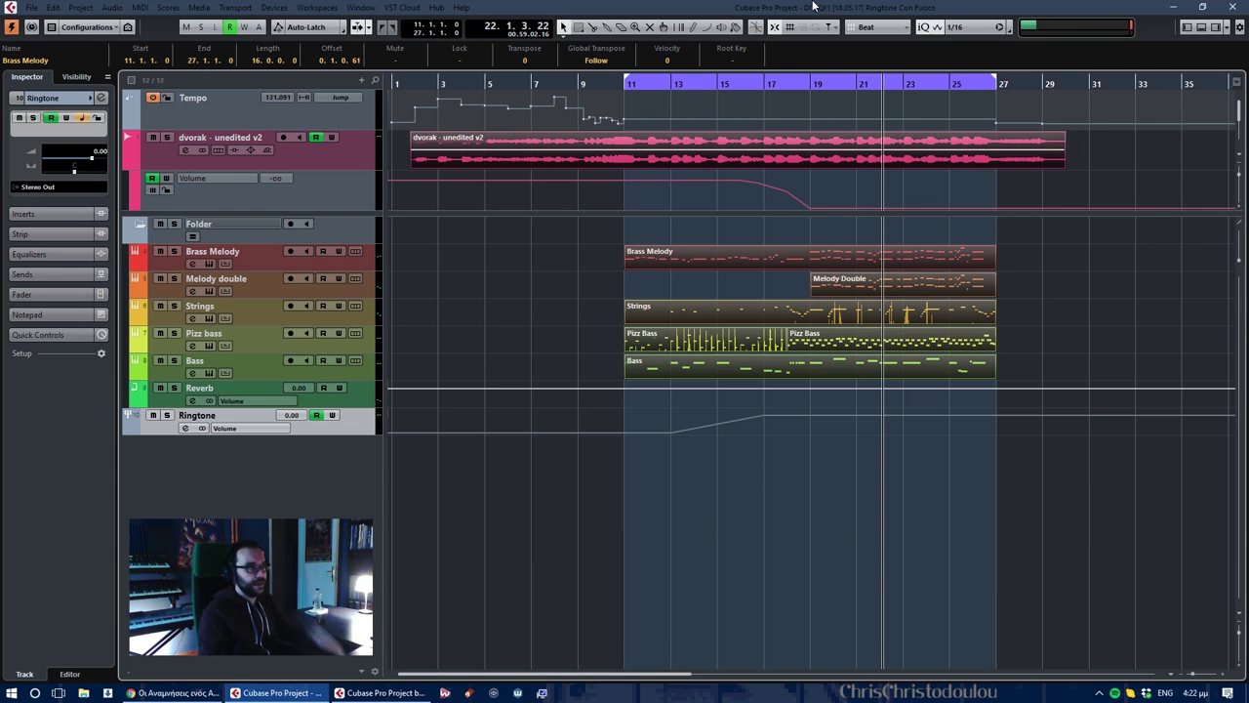
Step: Solo the RT_WRLD_FAR track and play the loop from bar 11
scroll(297, 235, "up", 3)
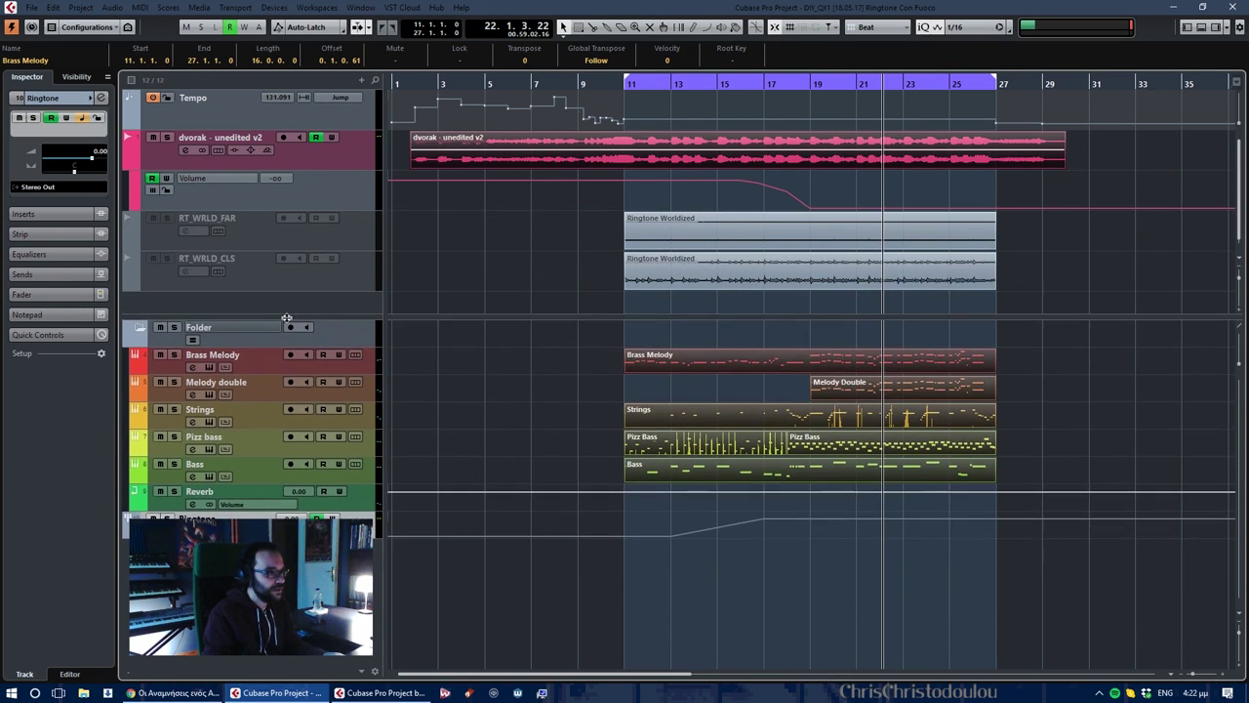
left_click_drag(287, 317, 287, 322)
left_click(869, 358)
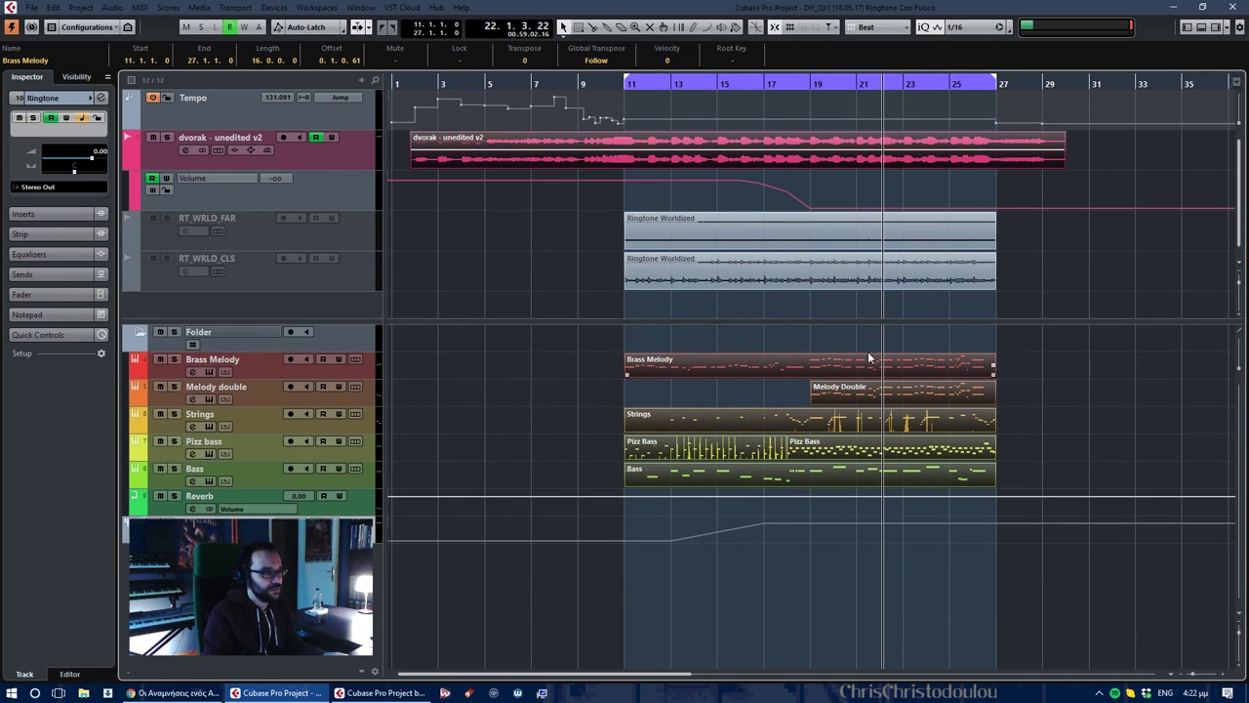
left_click(349, 244)
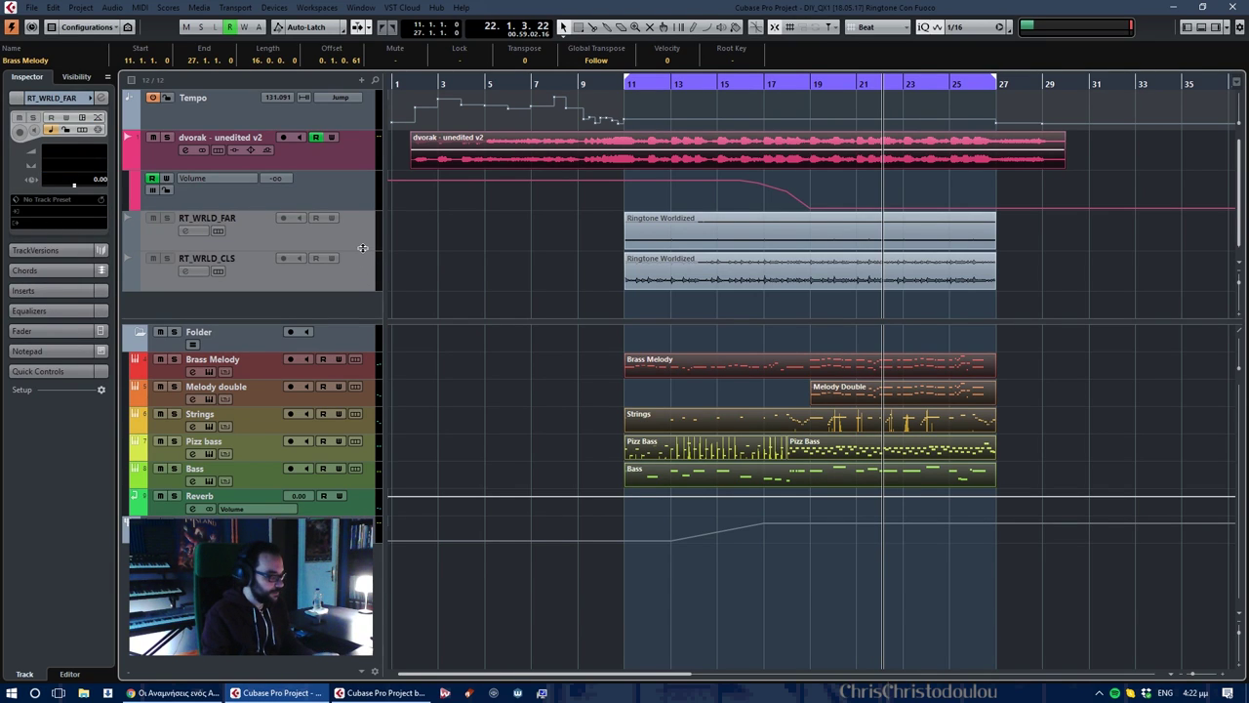
key("Down")
left_click(166, 218)
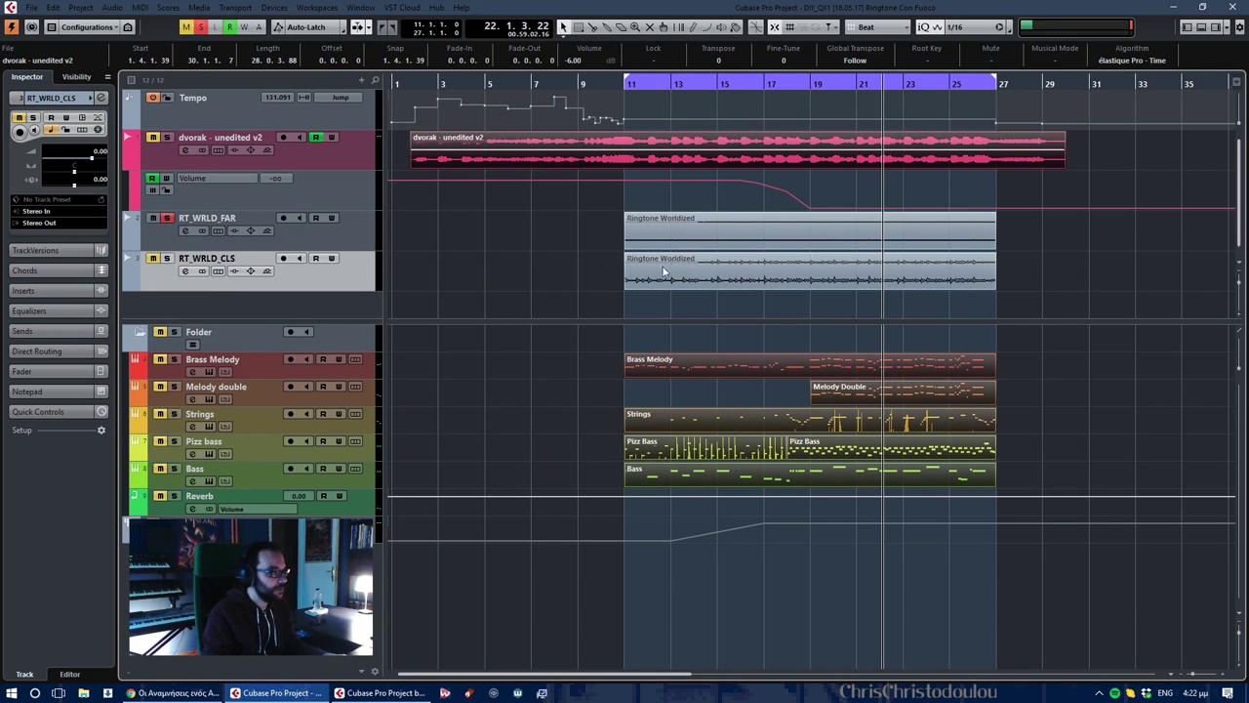
left_click(694, 235)
left_click(712, 271)
key("space")
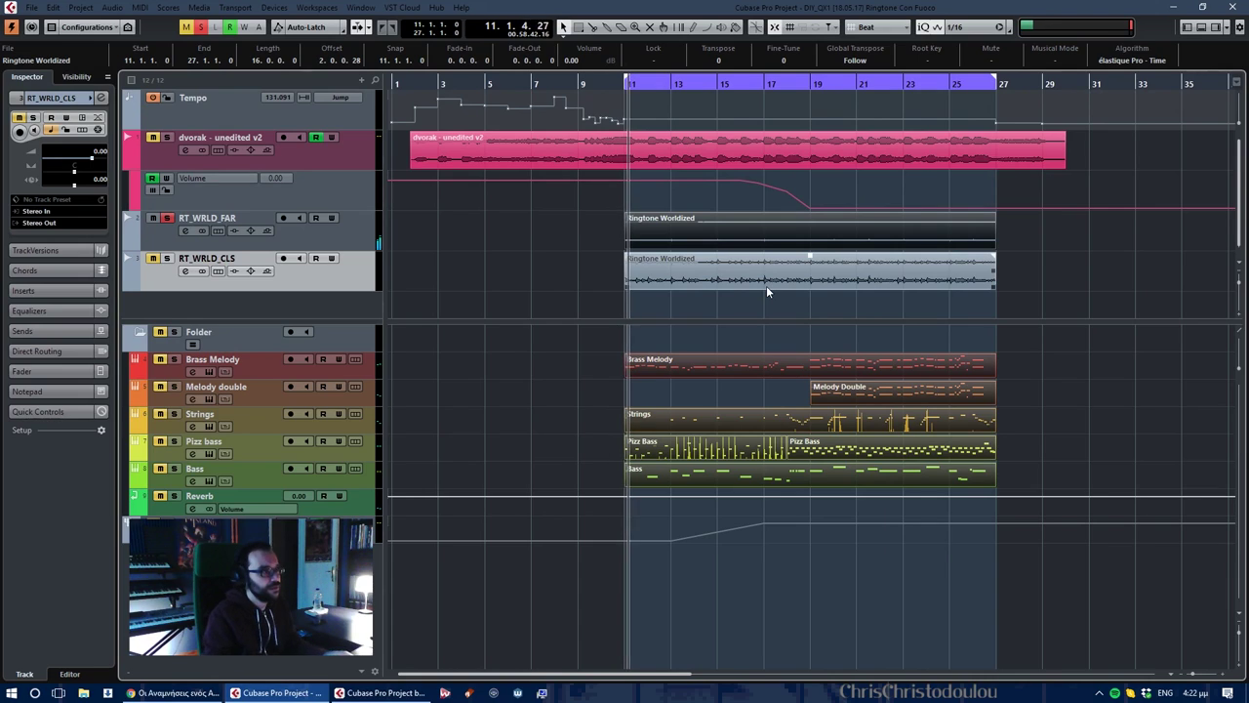
Step: Alternate soloing RT_WRLD_CLS and RT_WRLD_FAR to compare, ending on RT_WRLD_CLS
left_click(166, 259)
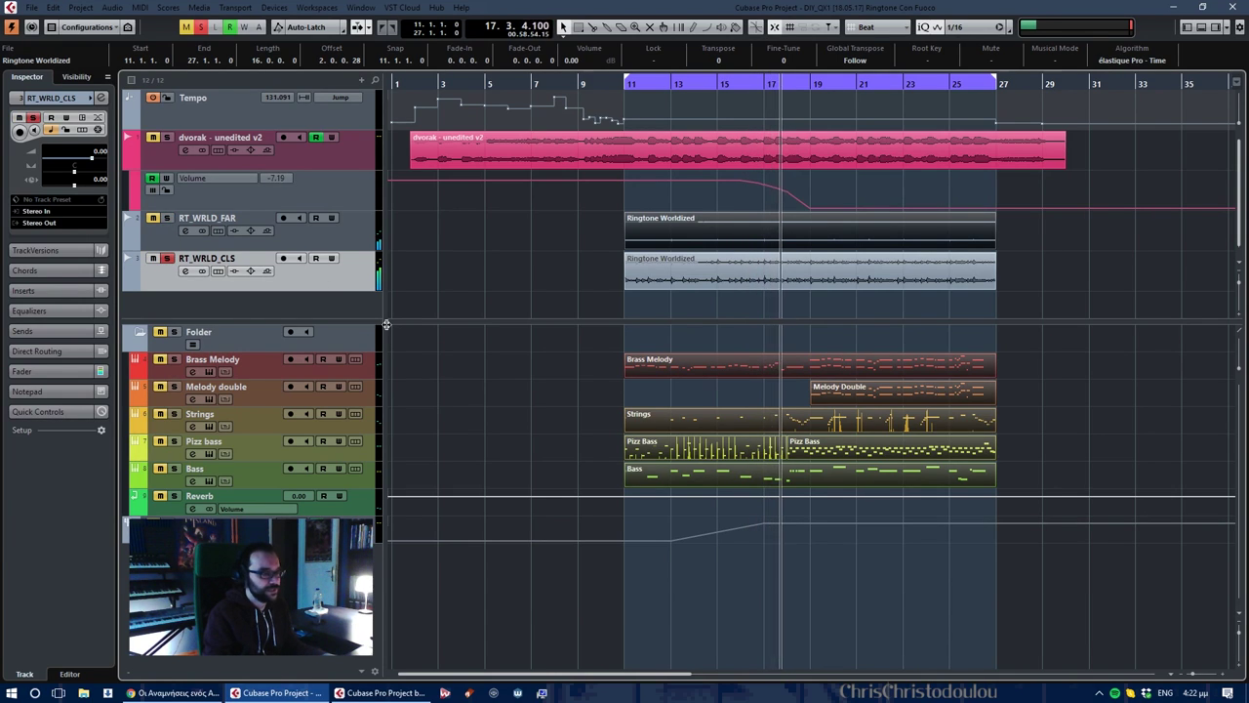
left_click(166, 218)
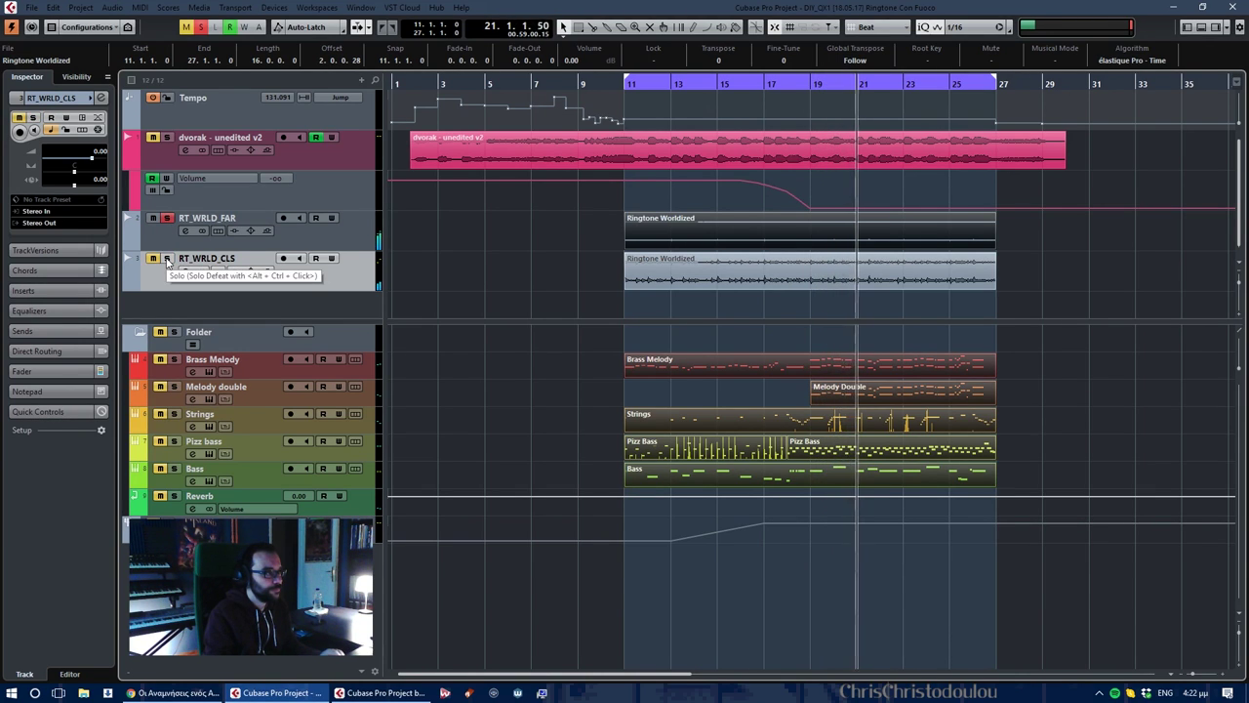
left_click(167, 258, "ctrl")
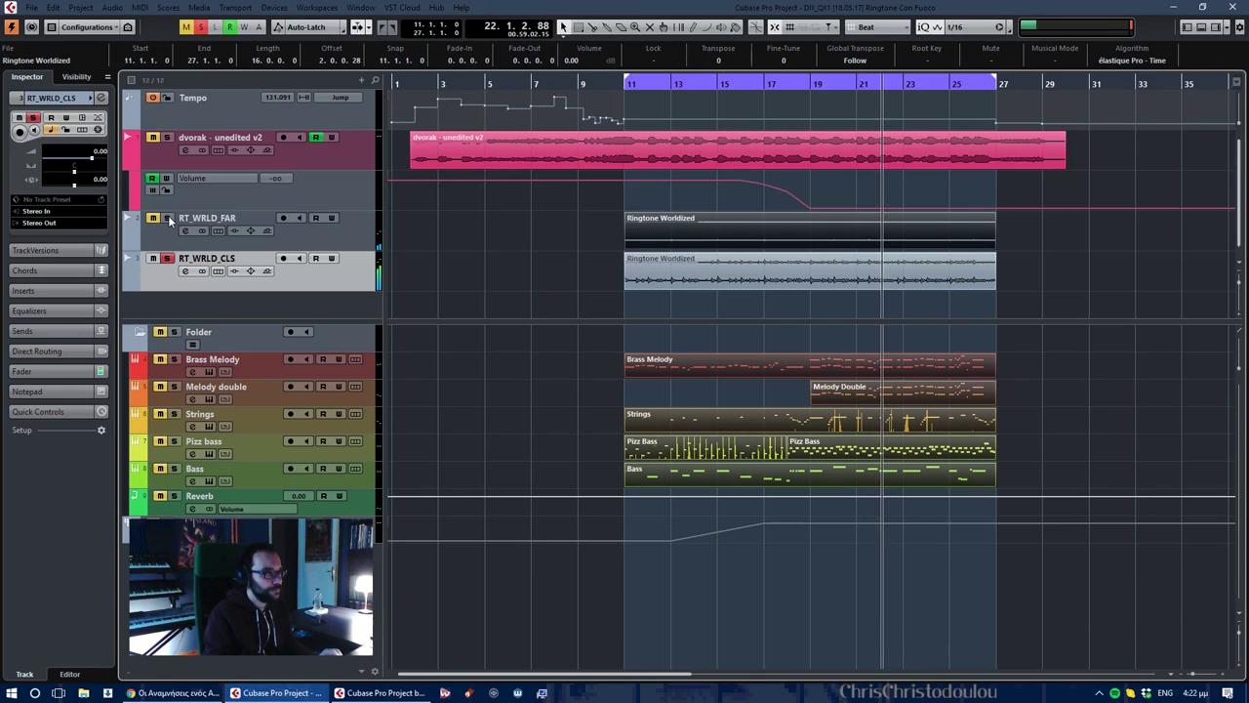
left_click(167, 218, "ctrl")
left_click(167, 257, "ctrl")
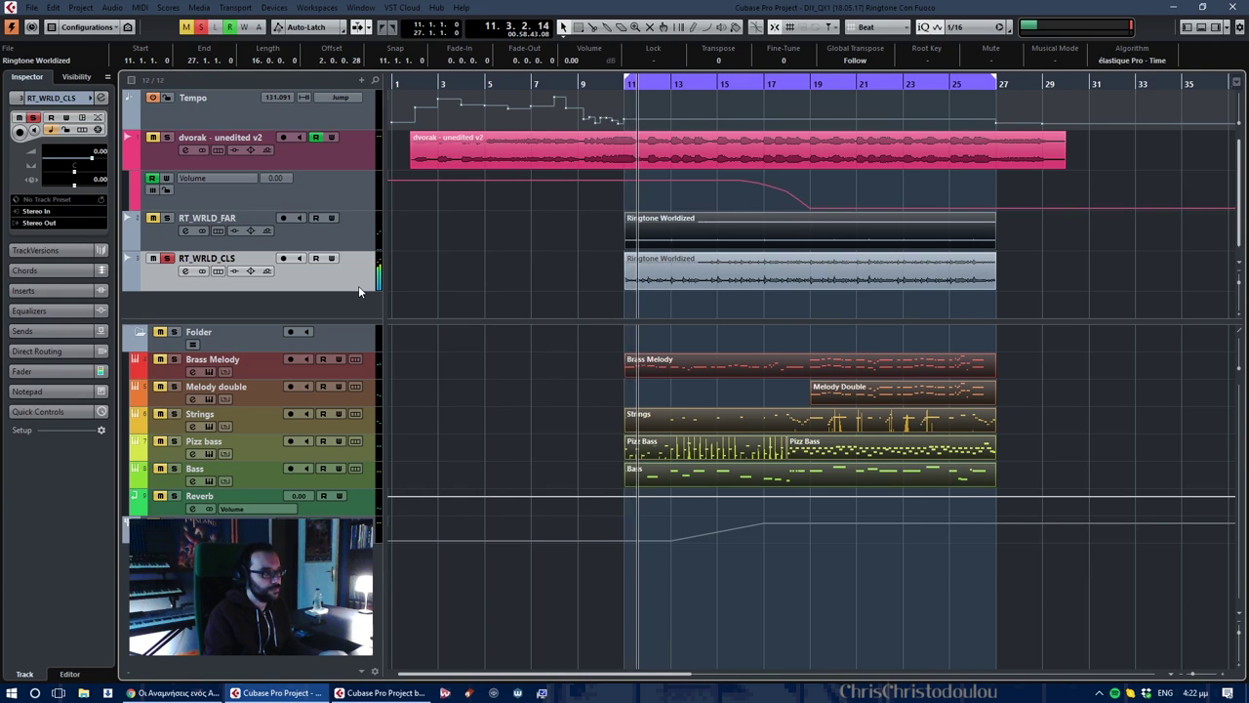
left_click(167, 257)
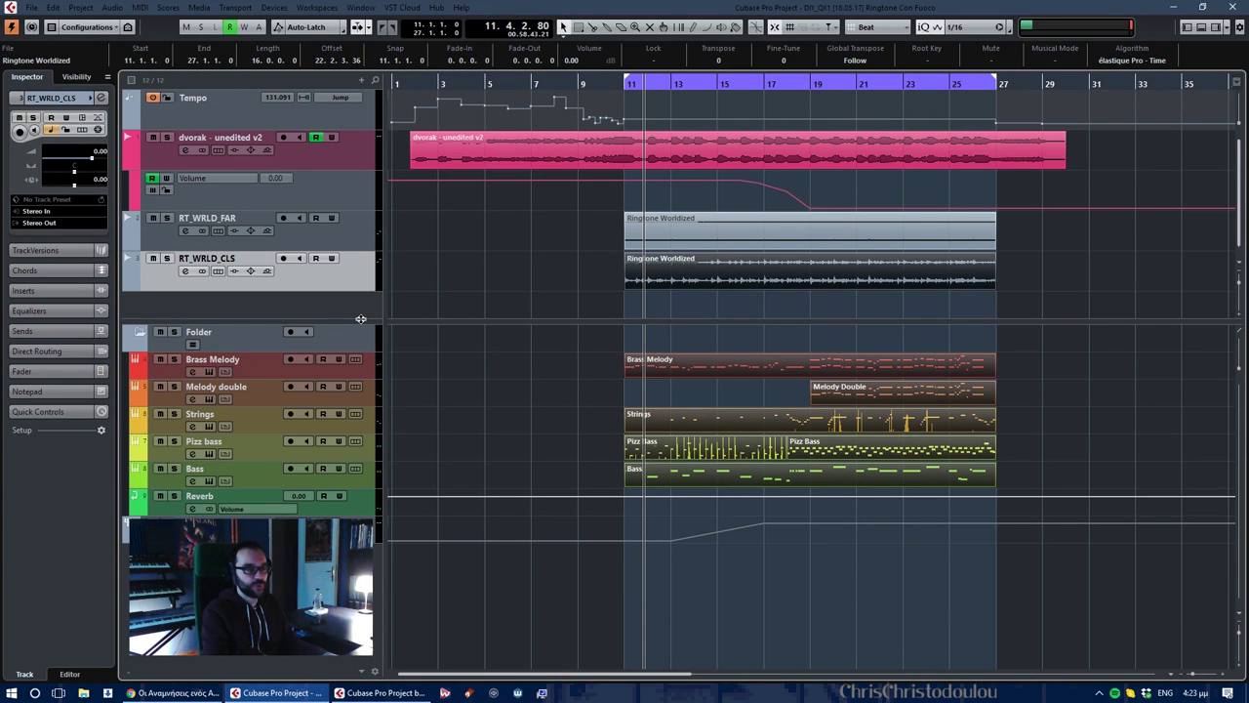
left_click(727, 234)
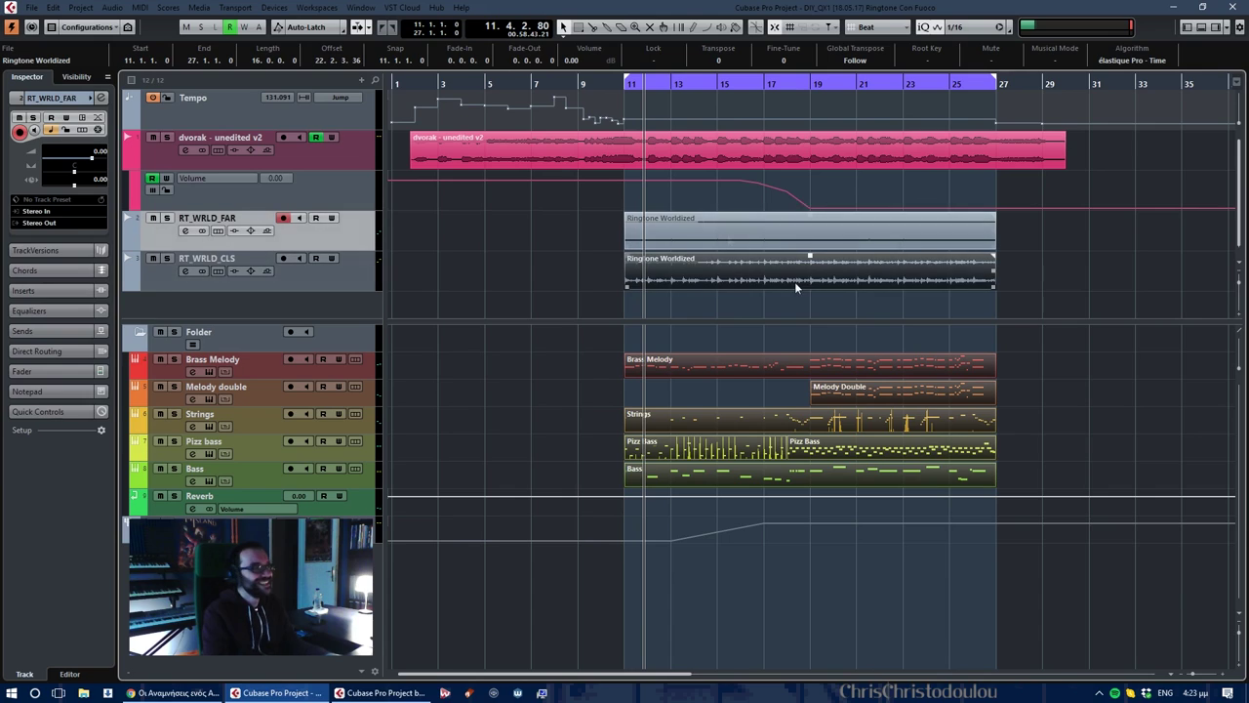